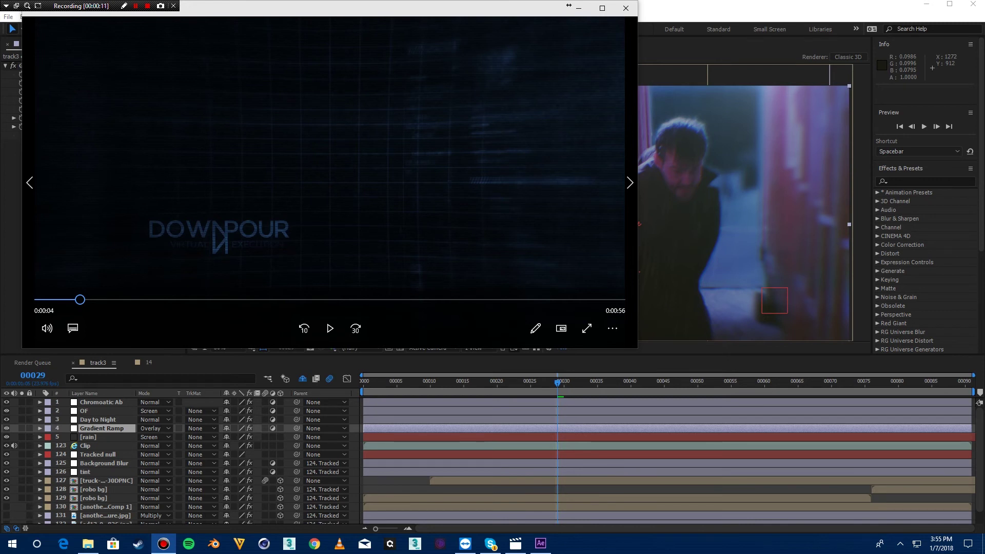
Step: Play the DownPour Virtual Execution video briefly, pause it, and step slightly back
left_click(331, 329)
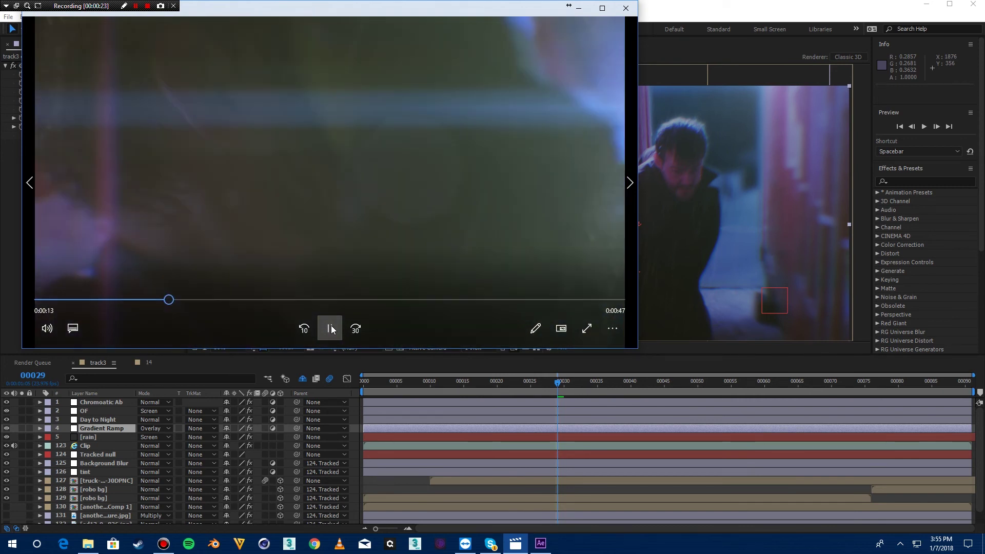
left_click(331, 325)
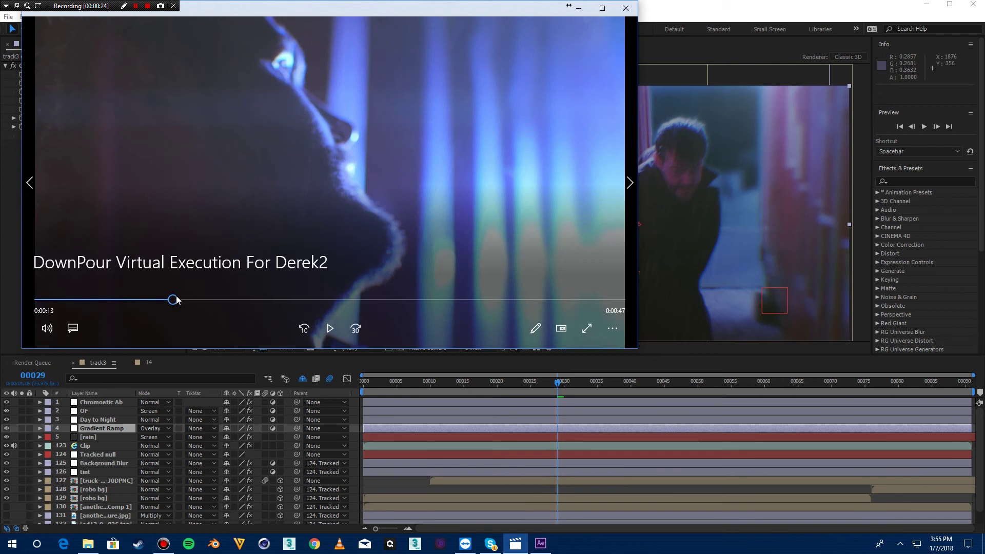
left_click_drag(174, 300, 165, 299)
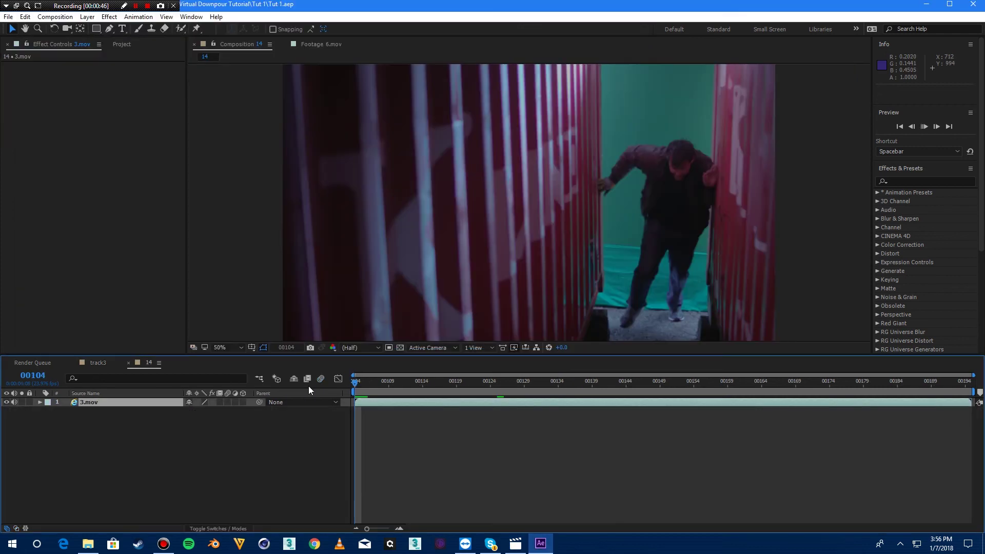
Step: RAM preview the raw 3.mov green-screen footage in composition 14
key("space")
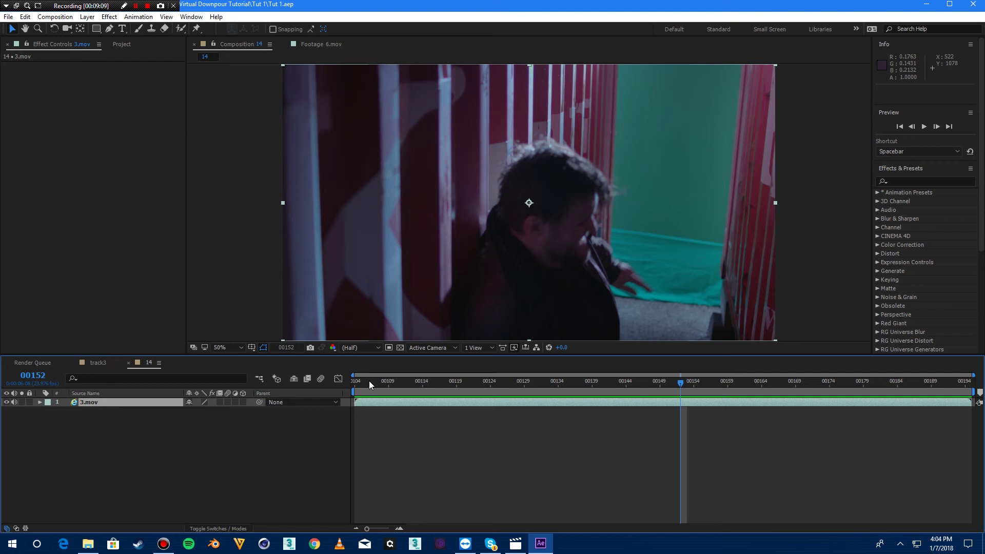
Step: Scrub the raw clip through frames 00149, 00123 and 00134, then switch to the track3 composition
left_click_drag(368, 380, 836, 389)
left_click_drag(612, 384, 659, 382)
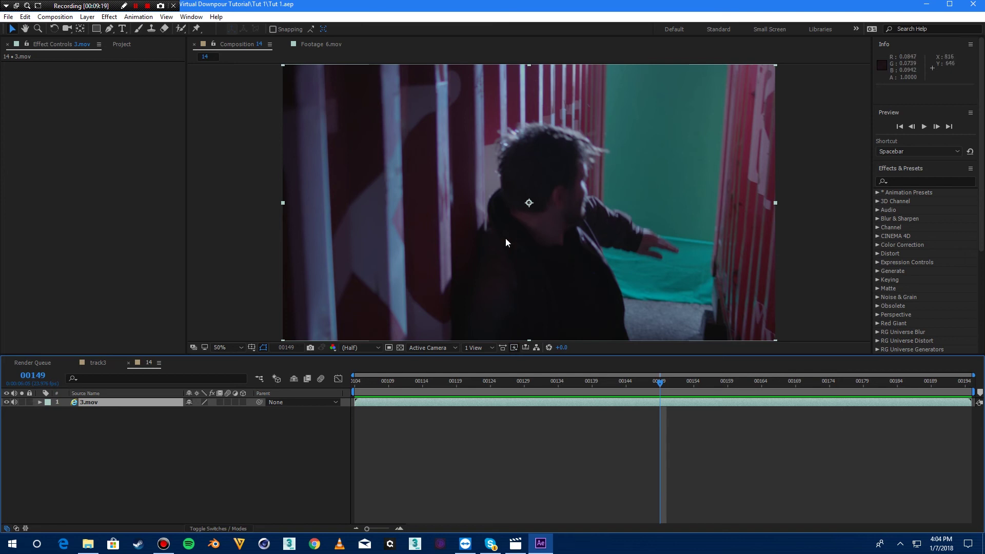
left_click(481, 380)
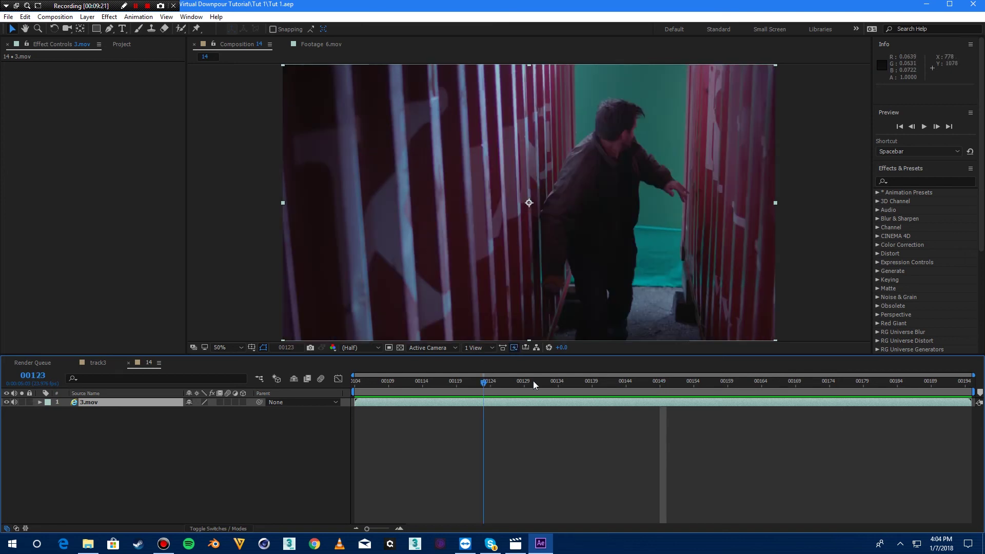
left_click(557, 381)
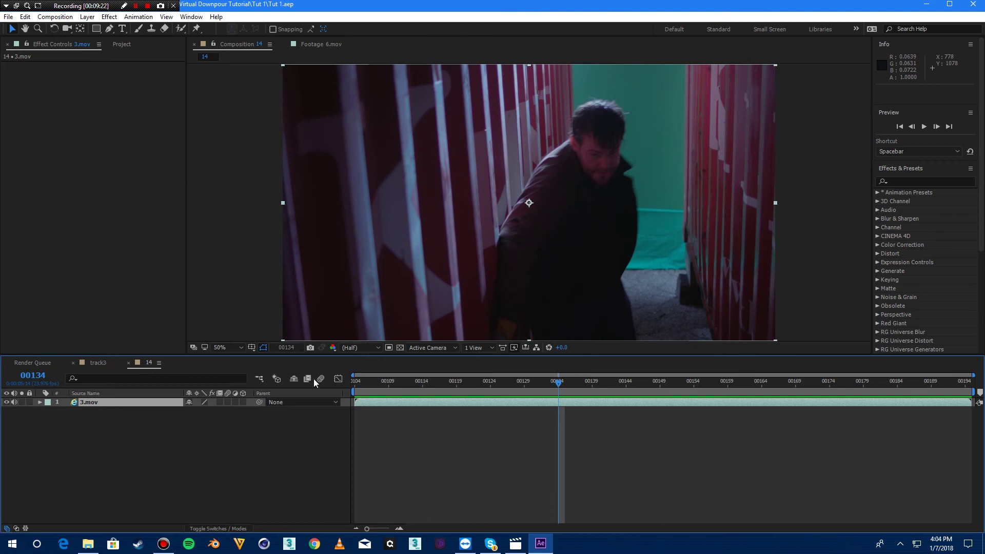
left_click(97, 362)
Step: Preview the finished track3 composite and stop playback at frame 3
key("space")
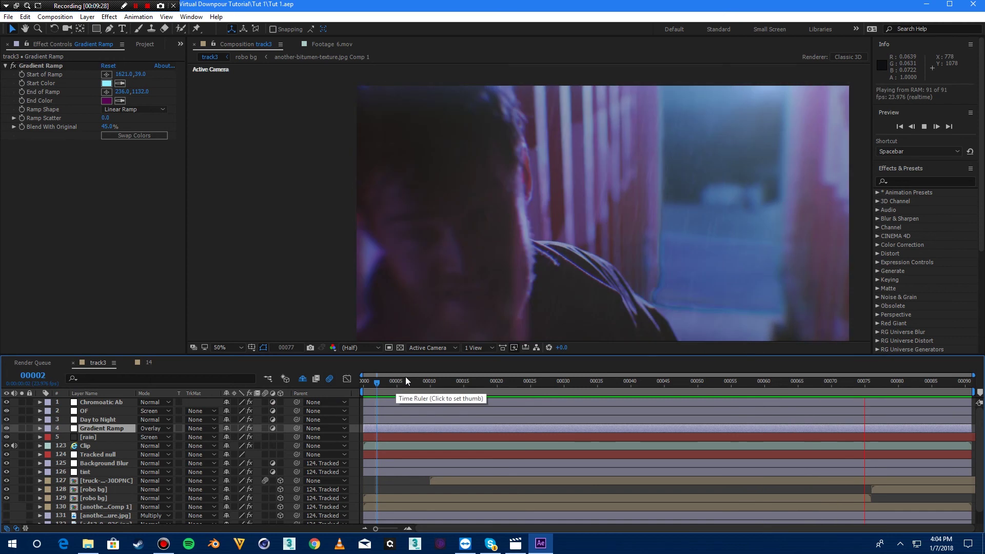
left_click(384, 382)
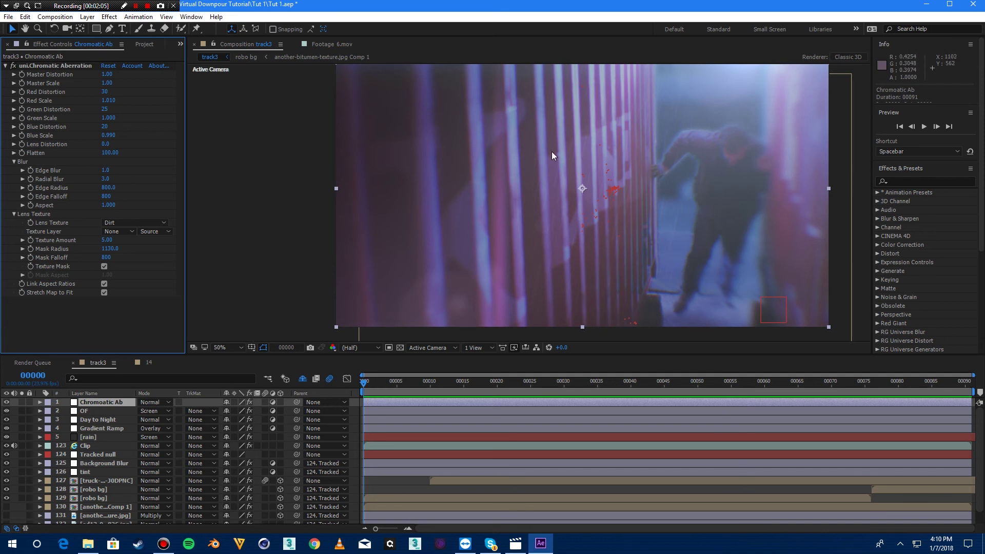
Step: Toggle uni.Chromatic Aberration to compare, leave it off, and select the OF layer
left_click(12, 66)
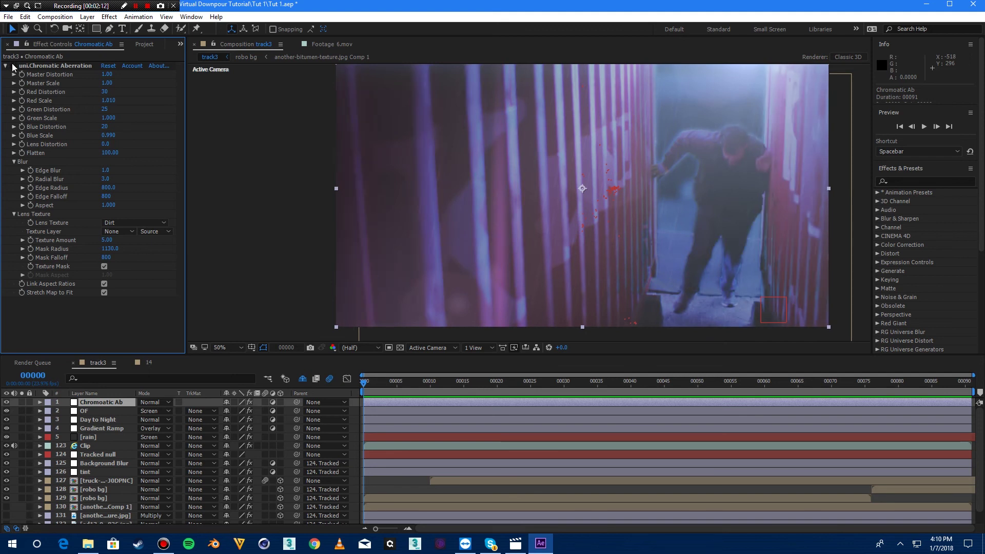
left_click(12, 66)
left_click(12, 66)
left_click(12, 66)
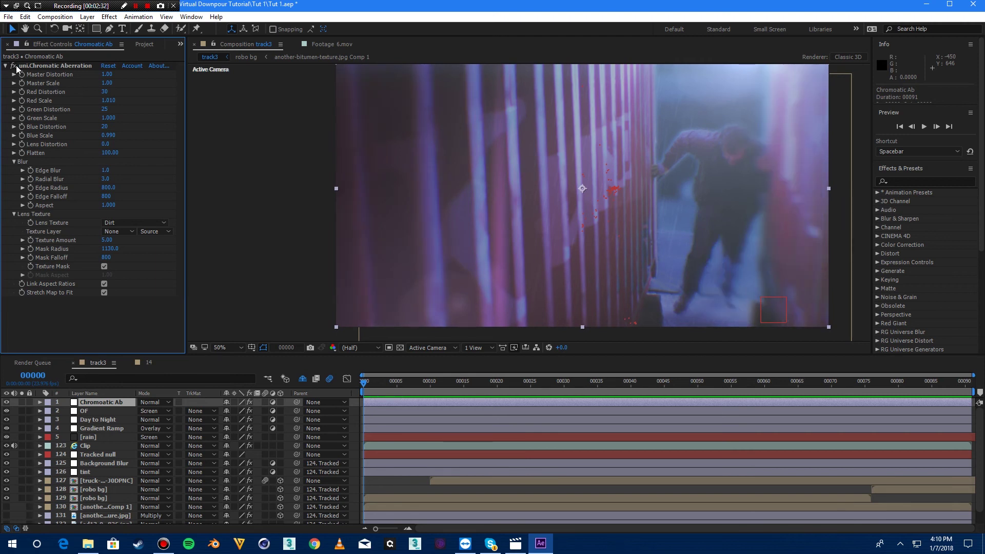
left_click(16, 66)
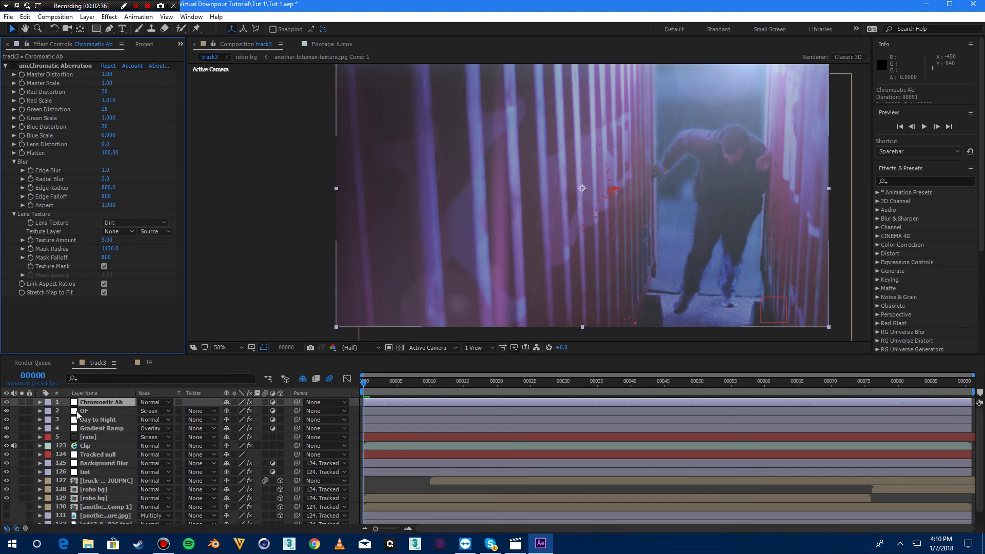
left_click(49, 413)
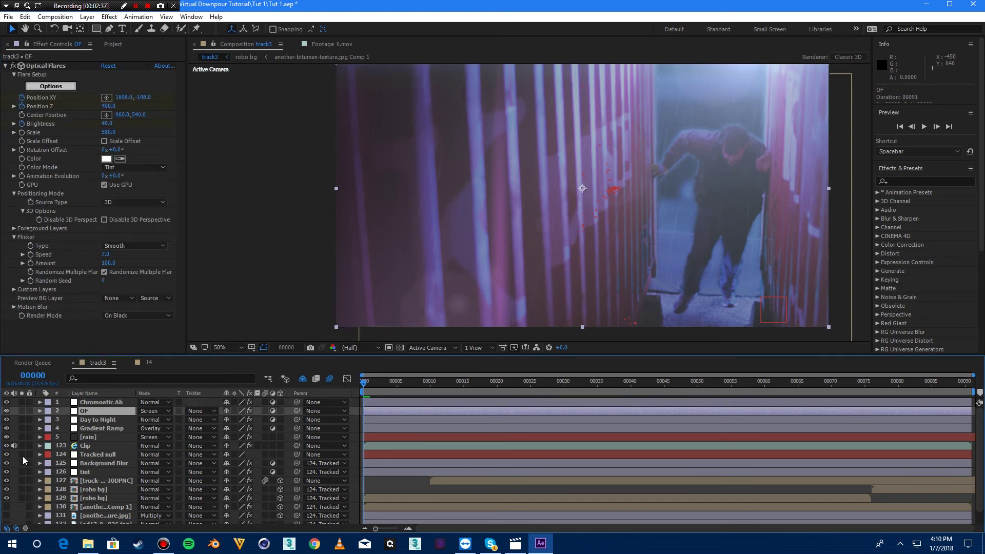
Step: Toggle the OF flare layer's visibility, reset the viewer to 50%, and hide the Chromatic Ab and OF layers
left_click(6, 411)
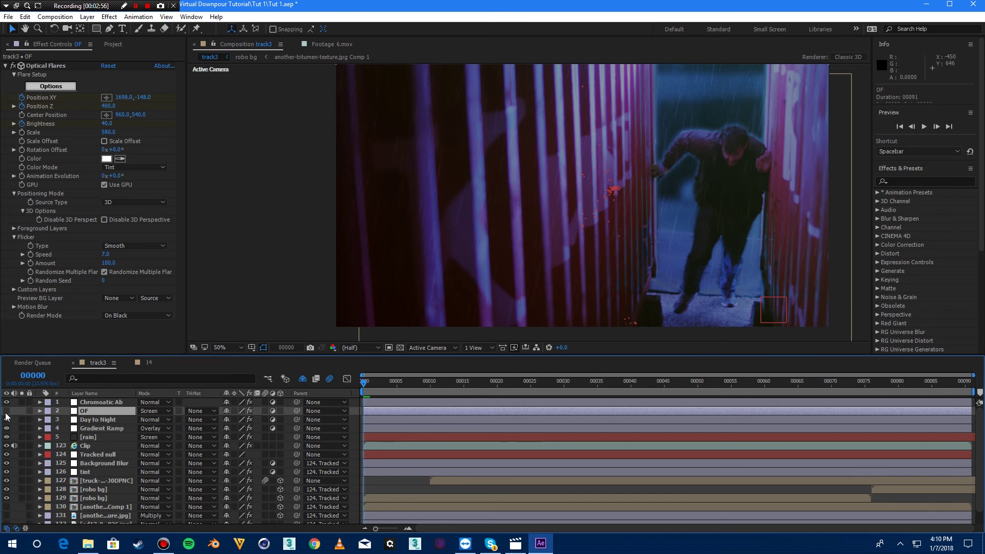
left_click(6, 411)
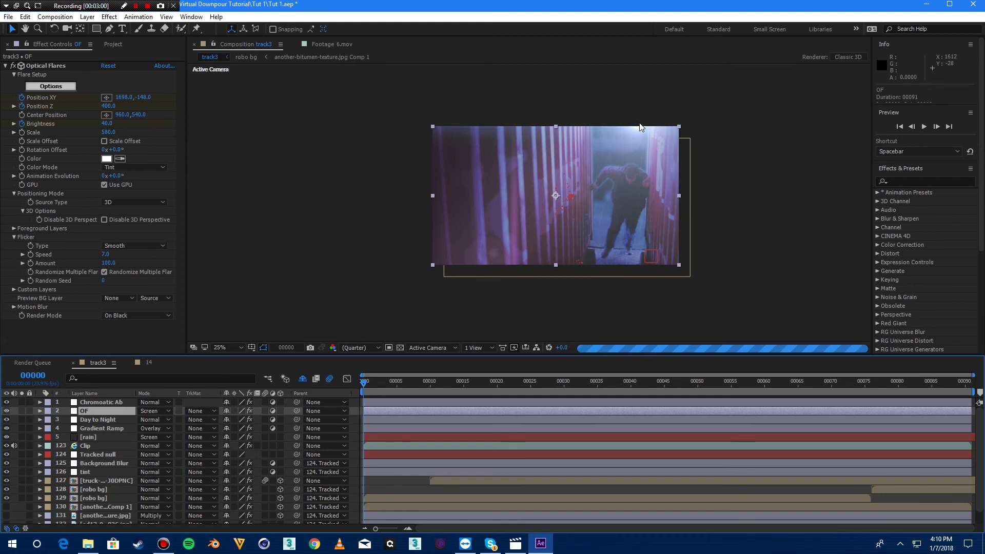
key(".")
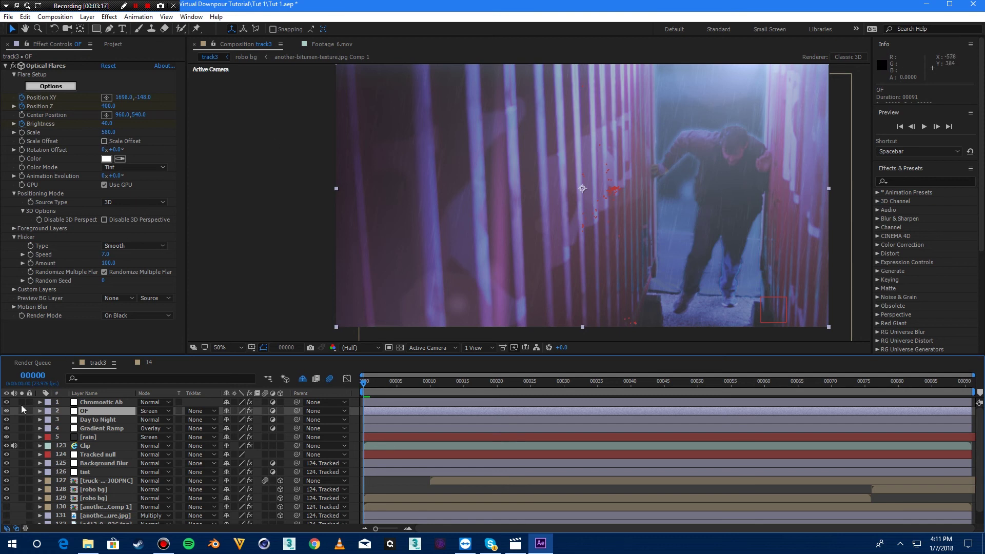
left_click_drag(6, 410, 7, 402)
Step: Select Day to Night, toggle its visibility to compare, disable Curves and Exposure, then re-enable Curves
left_click(87, 421)
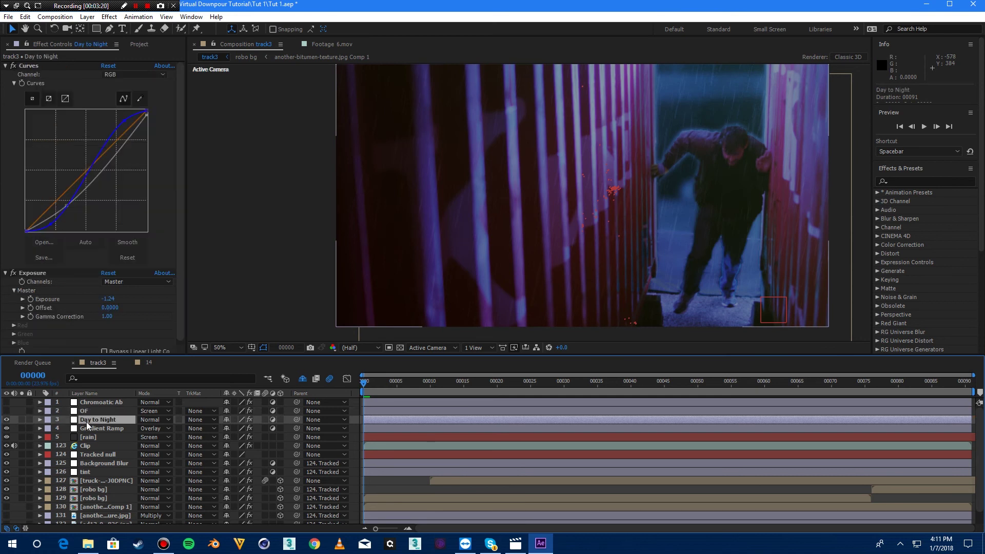
left_click(7, 420)
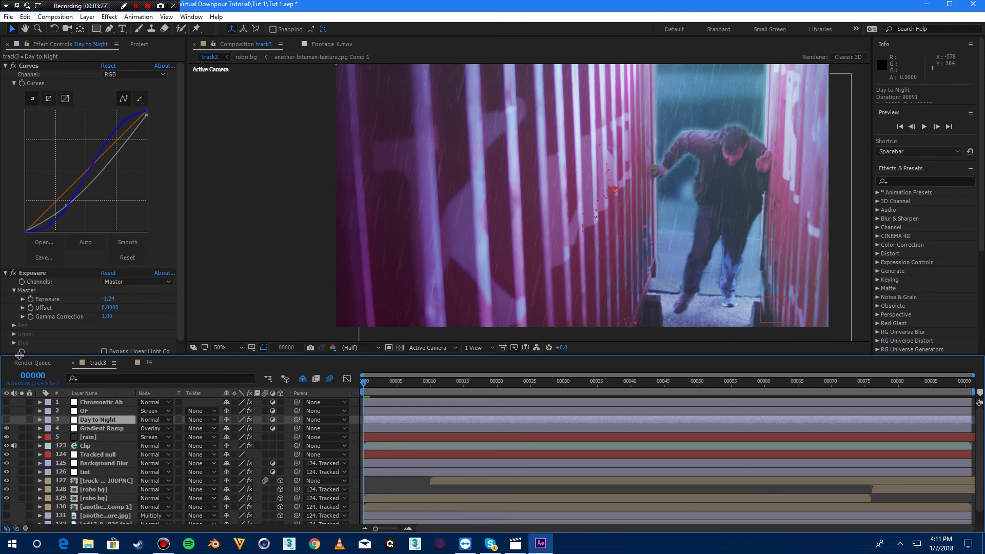
left_click(7, 420)
left_click(17, 65)
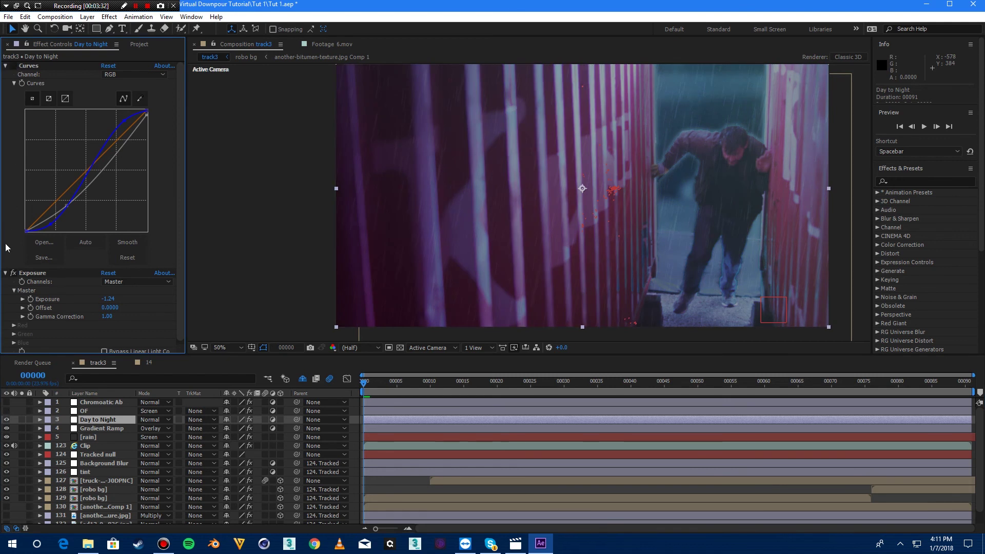
left_click(14, 273)
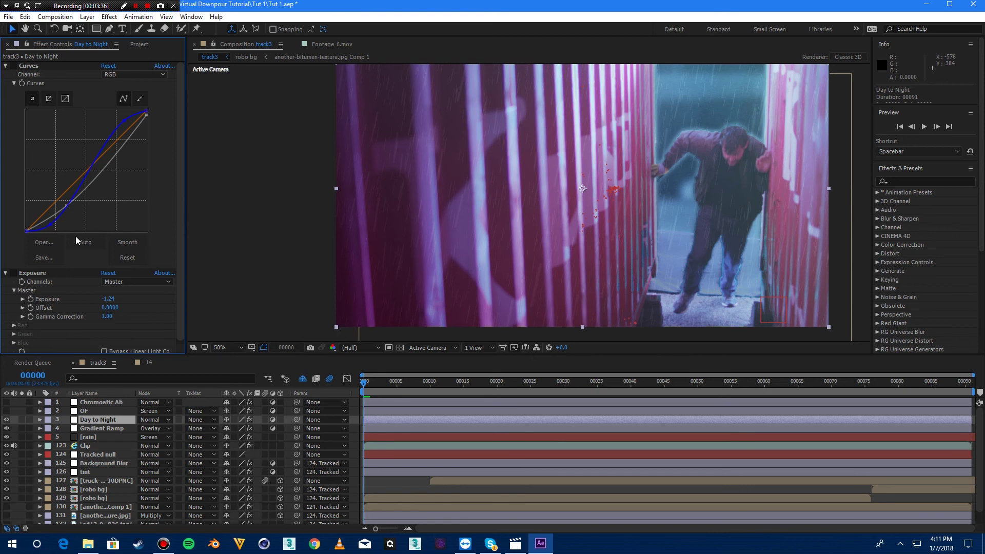
left_click(13, 65)
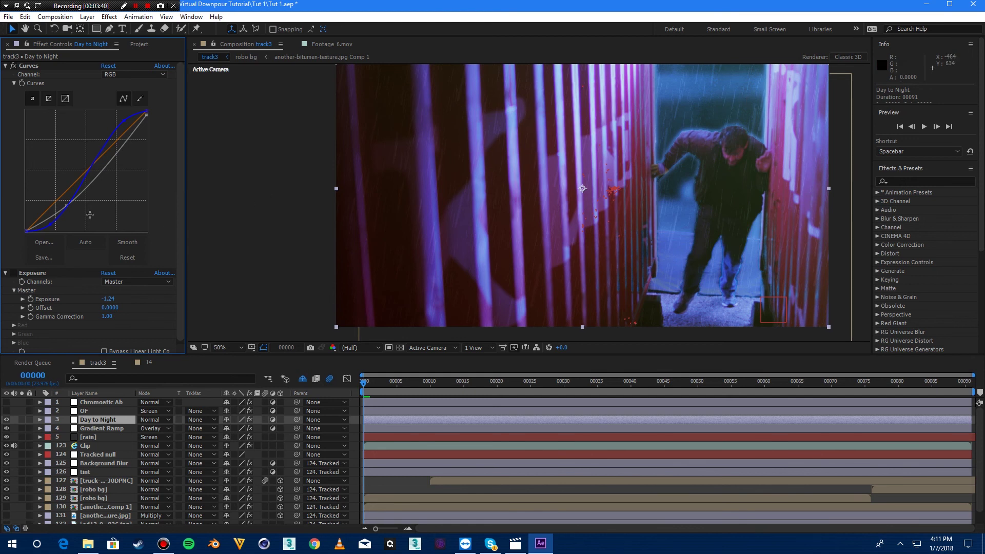
Step: Try brightening edits on the curve, restore the OF layer, and undo the RGB curve changes
left_click_drag(52, 225, 47, 214)
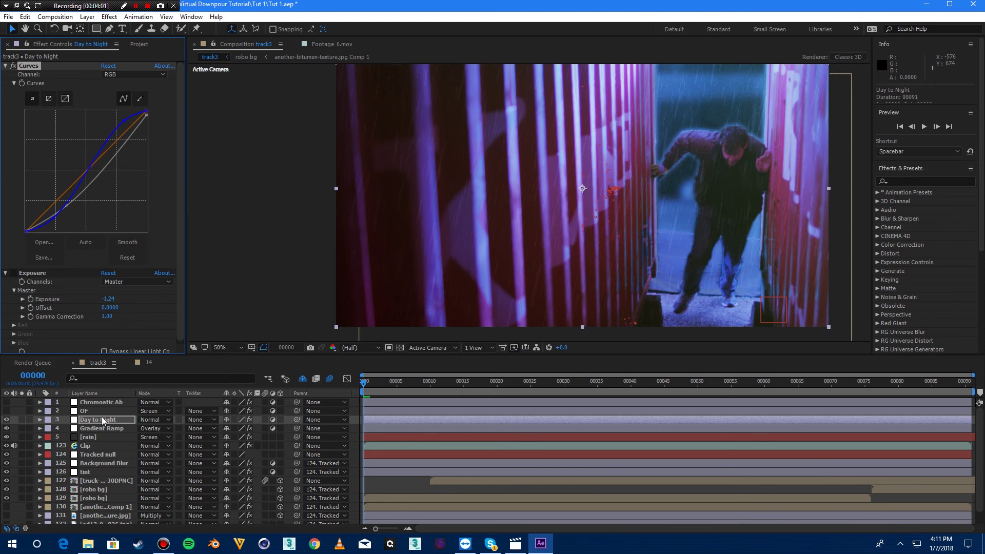
left_click(7, 416)
left_click(7, 411)
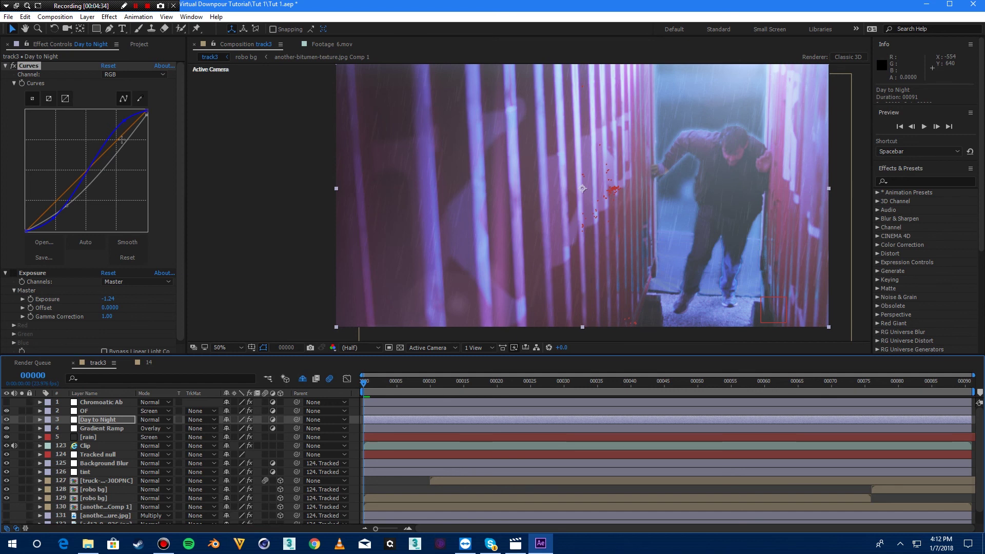
left_click(66, 204)
left_click_drag(64, 203, 78, 209)
key("ctrl+z")
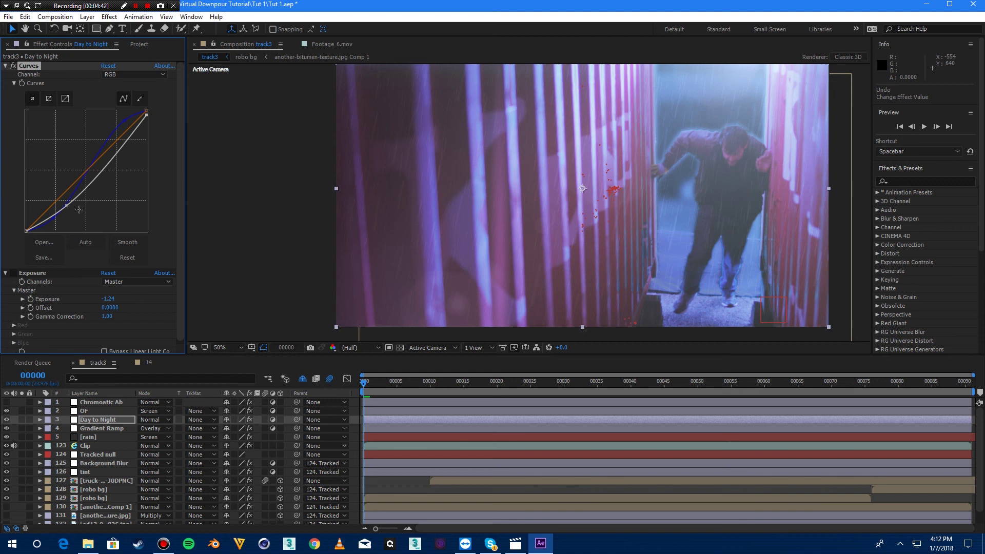
mouse_move(68, 206)
left_mouse_down()
mouse_move(56, 187)
mouse_move(69, 216)
left_mouse_up()
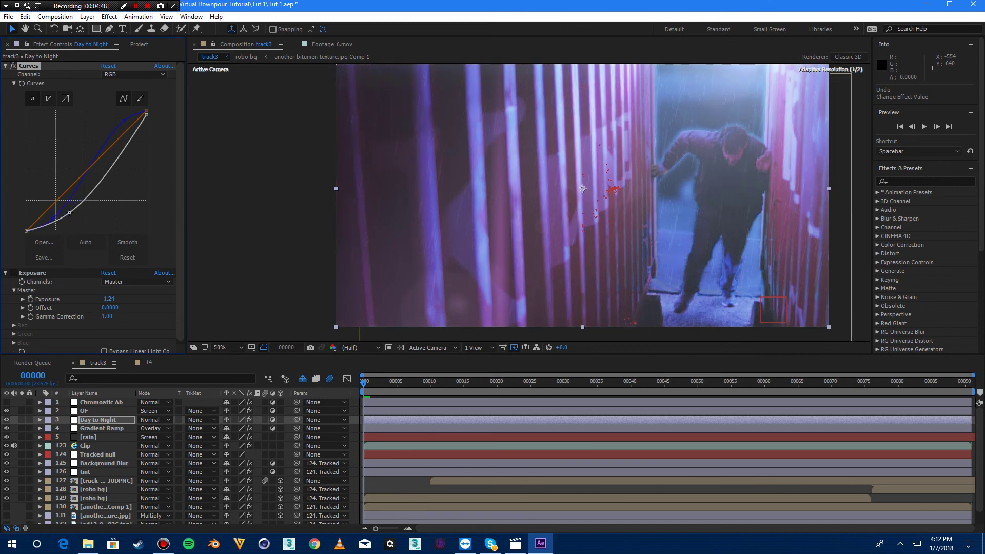
key("ctrl+z")
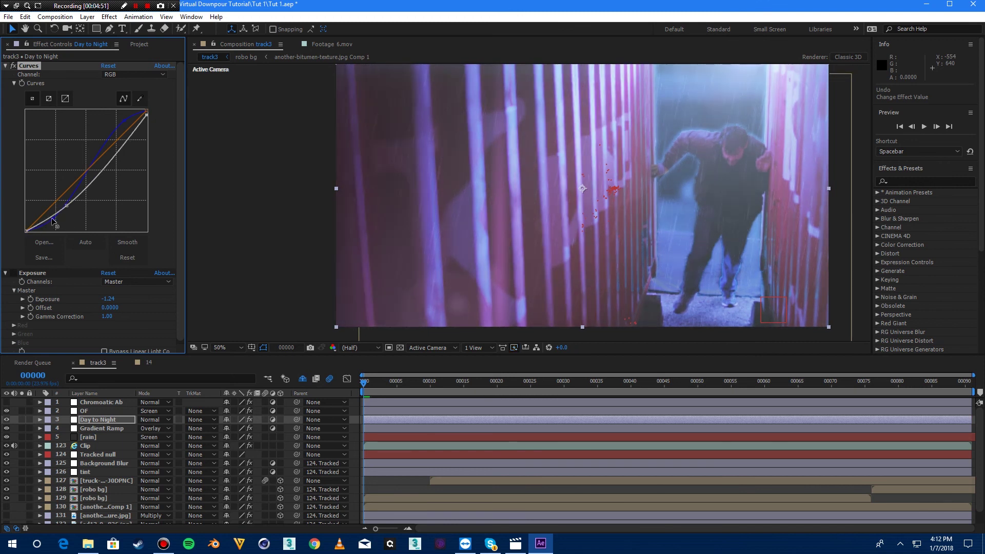
Step: Switch Curves to the Blue channel and reshape its points for a cooler, bluer cast
left_click(53, 216)
left_click_drag(47, 212, 23, 198)
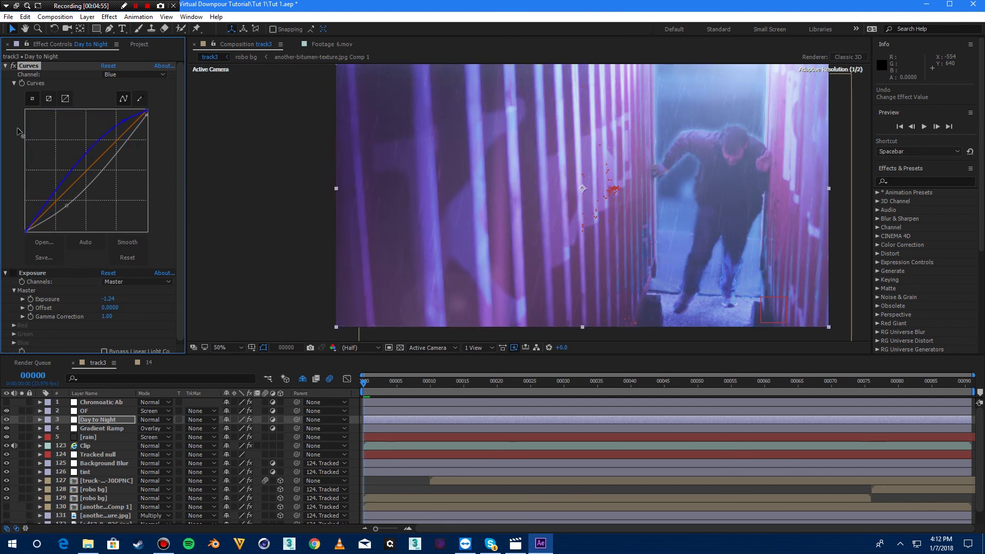
left_click_drag(19, 132, 110, 183)
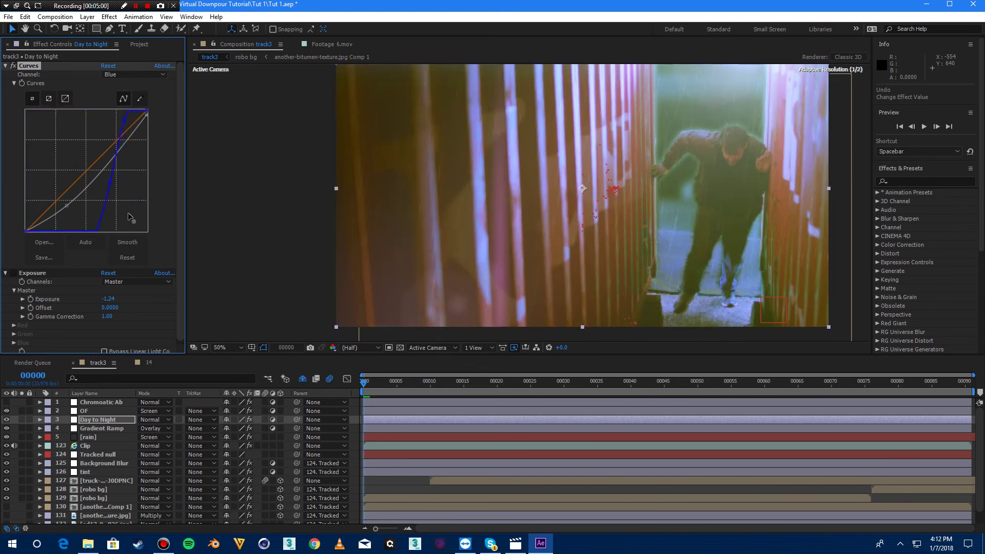
left_click_drag(128, 217, 138, 231)
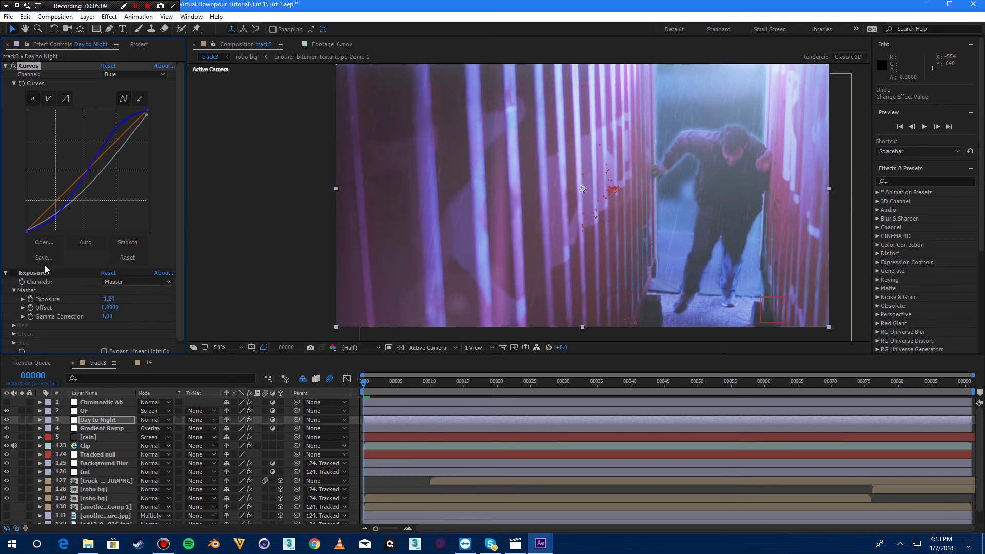
Step: Toggle the -1.24 Exposure effect to compare its darkening, leaving it enabled
left_click(13, 273)
scroll(51, 261, "down", 1)
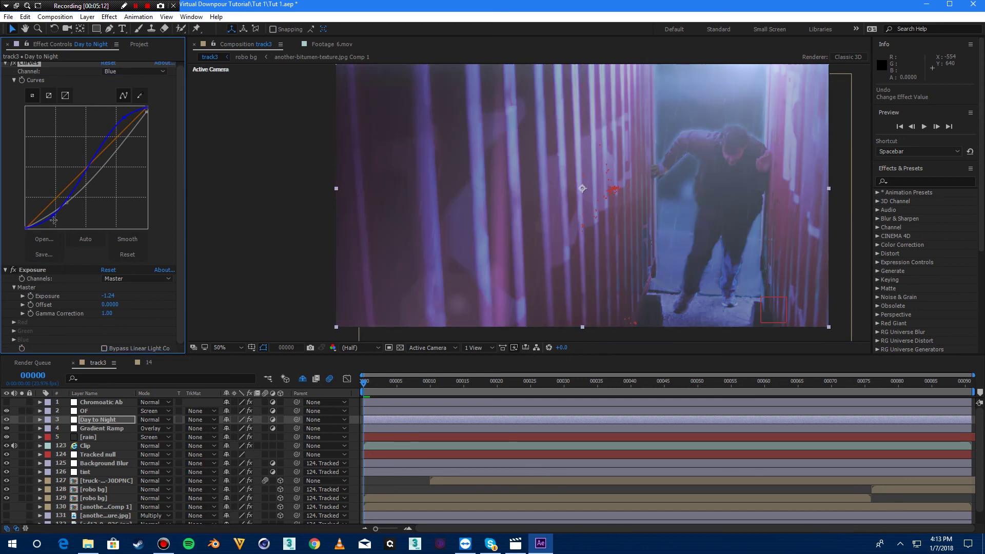
left_click(13, 270)
left_click(14, 270)
left_click(7, 410)
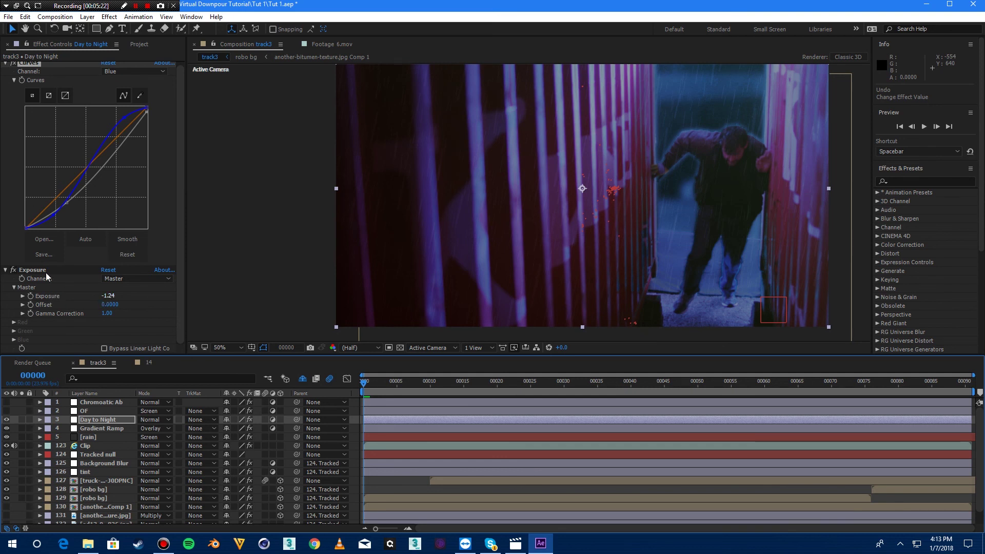
left_click(15, 270)
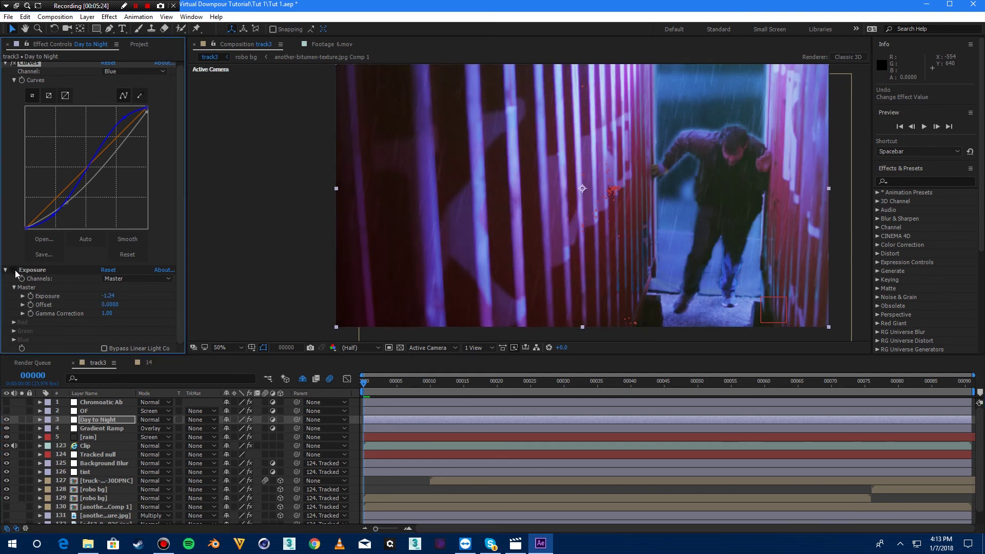
left_click(14, 269)
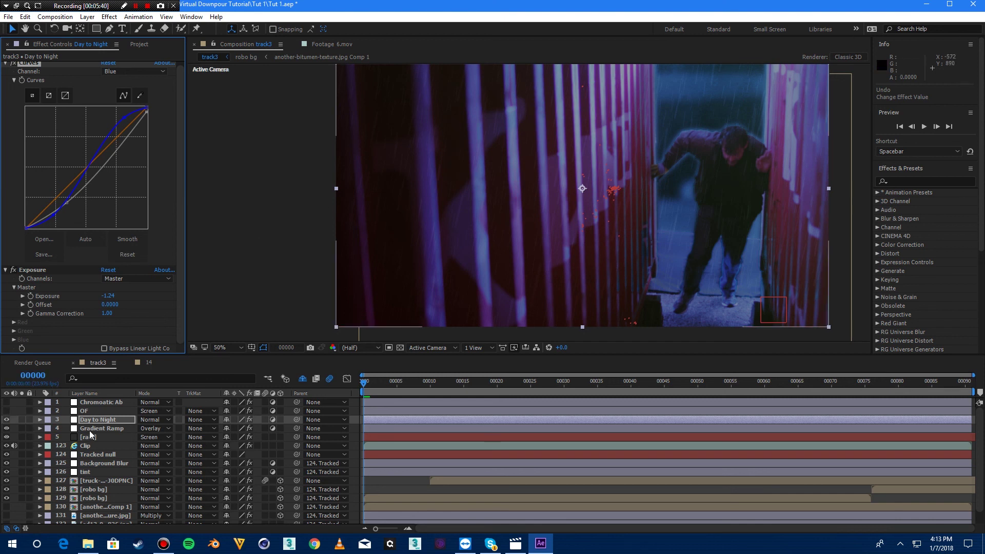
Step: Hide Day to Night and select Gradient Ramp to show its Linear Ramp, 45.0% blend settings
left_click(10, 417)
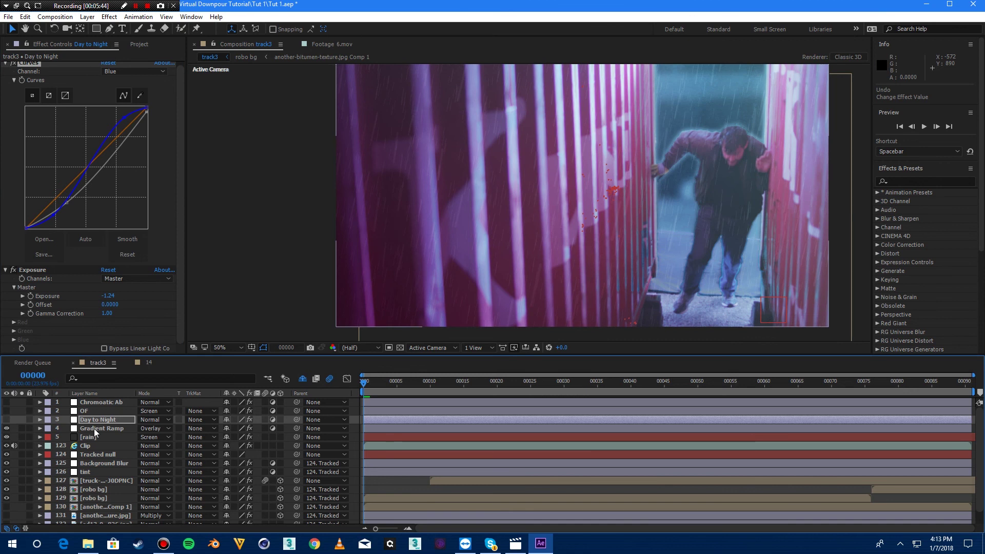
left_click(94, 428)
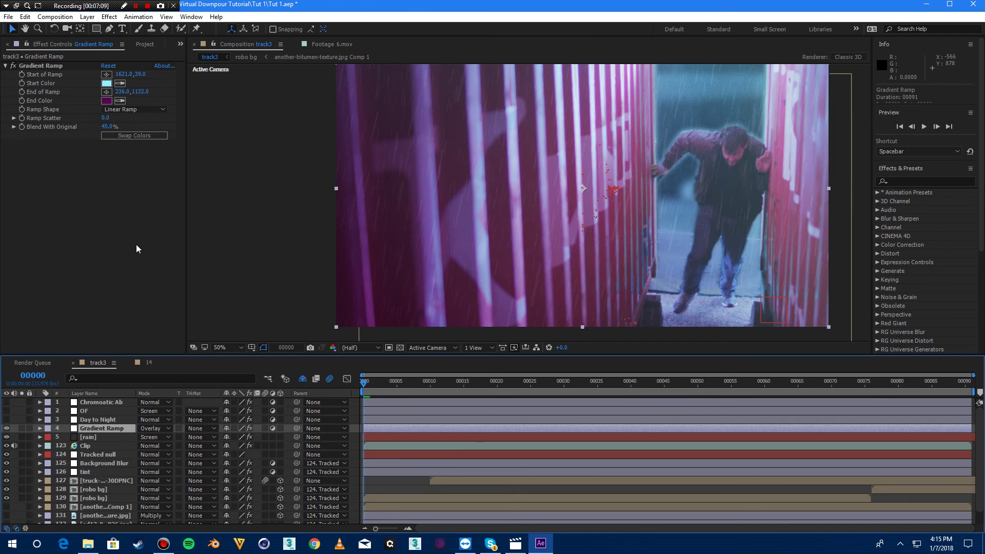
left_click(13, 66)
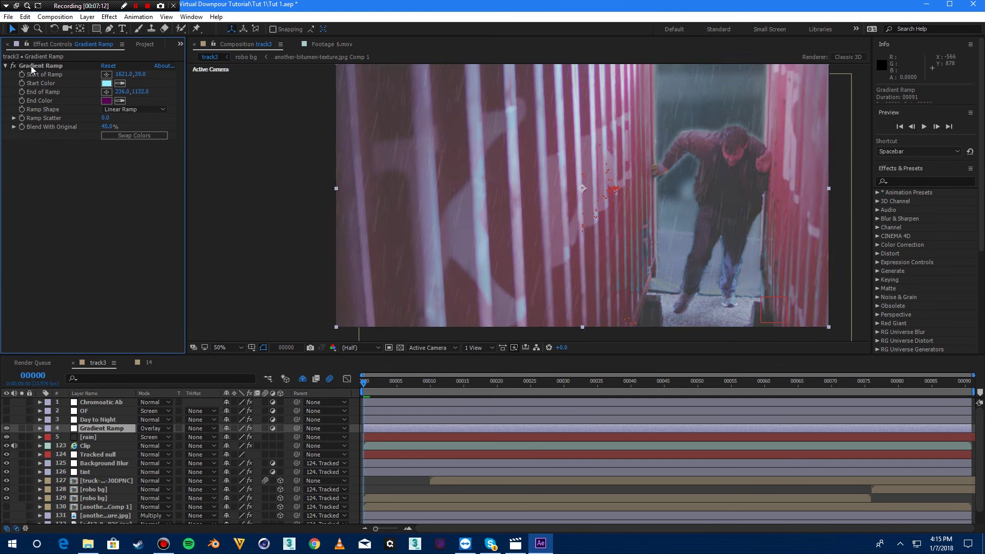
left_click(107, 75)
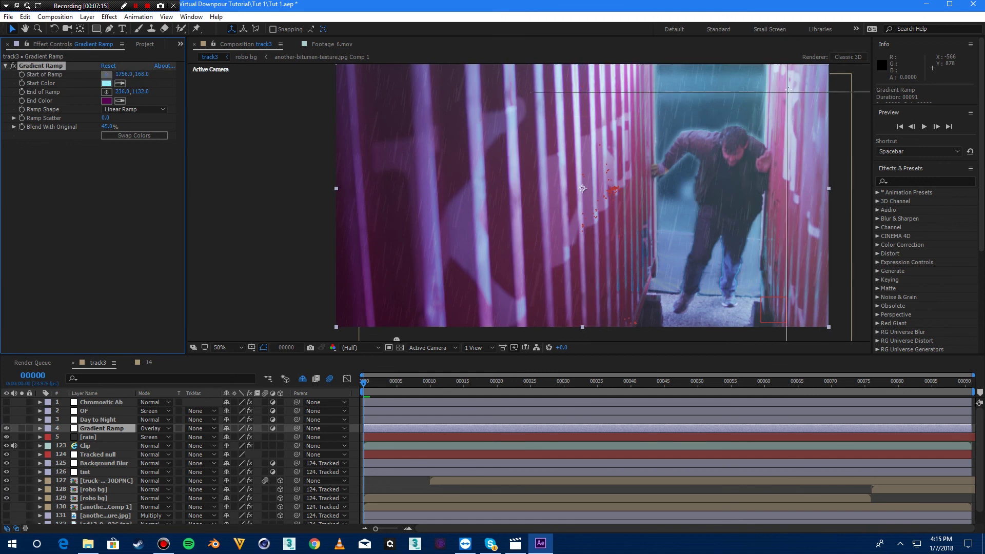
left_click(782, 103)
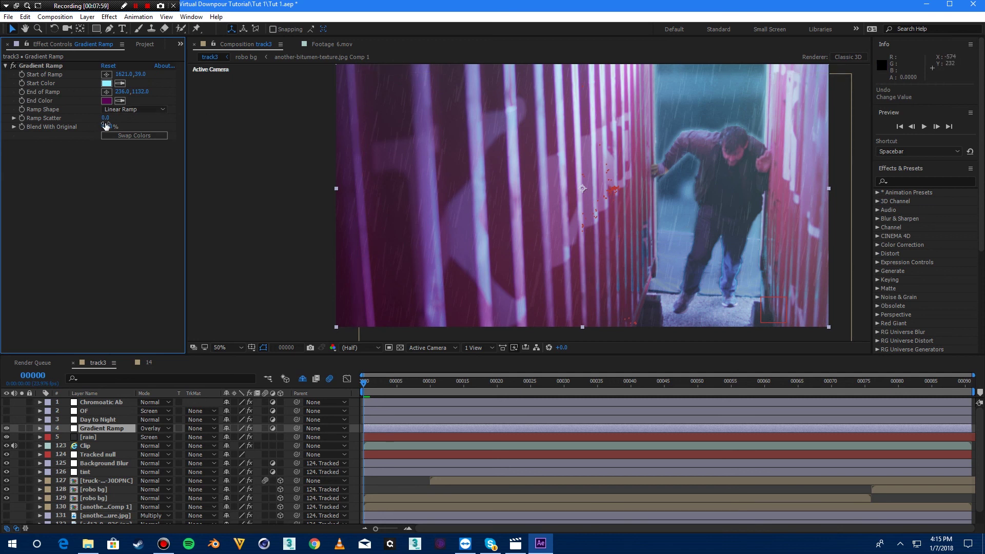
left_click_drag(105, 126, 57, 136)
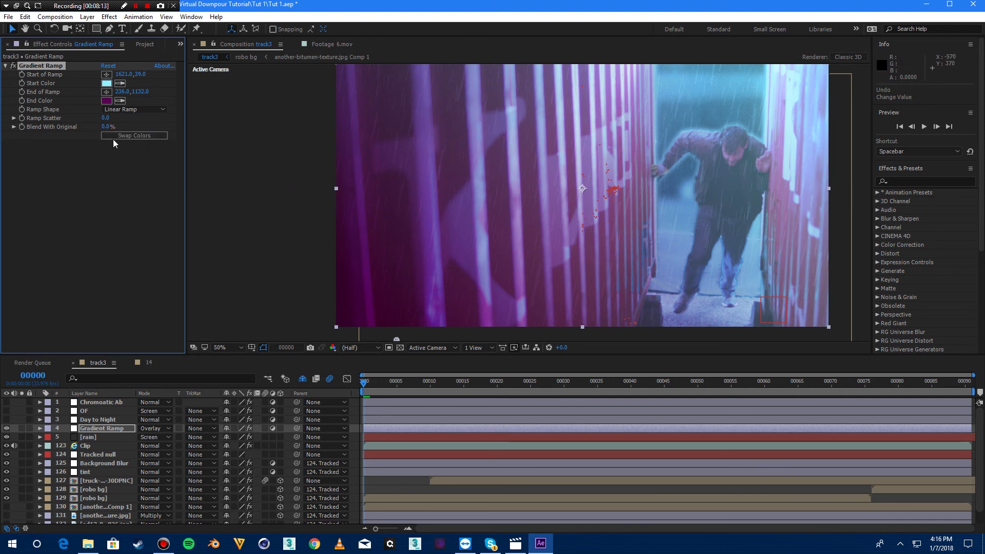
left_click_drag(113, 139, 113, 140)
type("45")
key("Return")
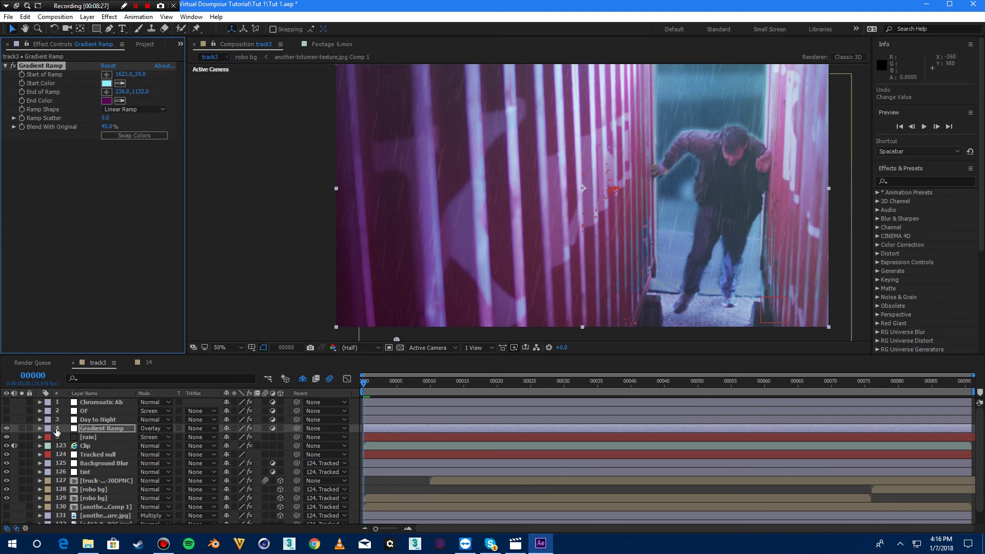
left_click(150, 430)
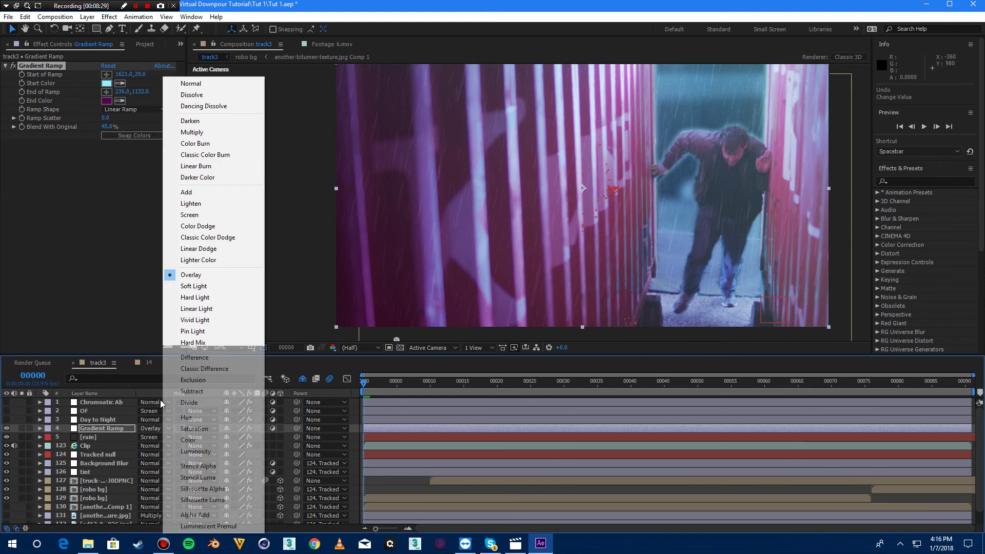
left_click(190, 83)
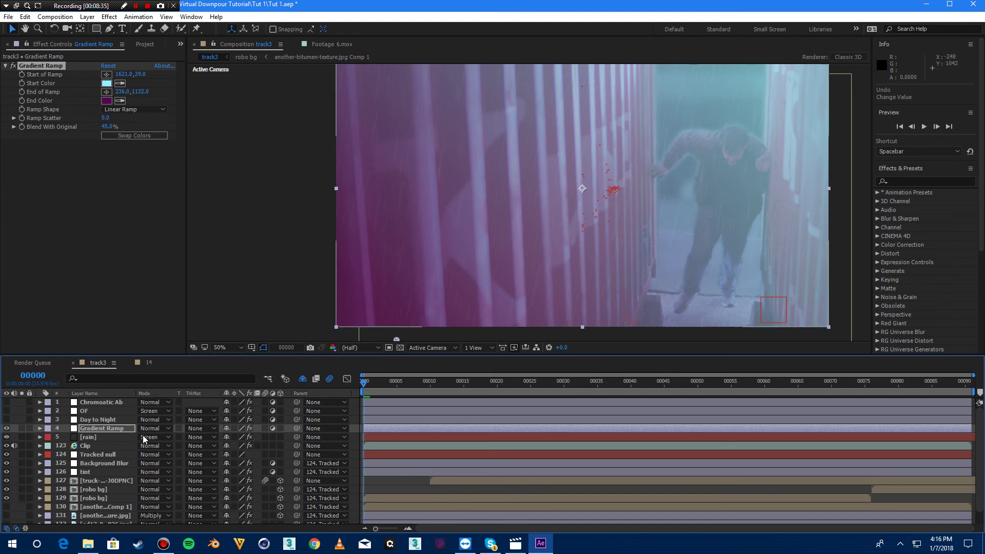
left_click(154, 428)
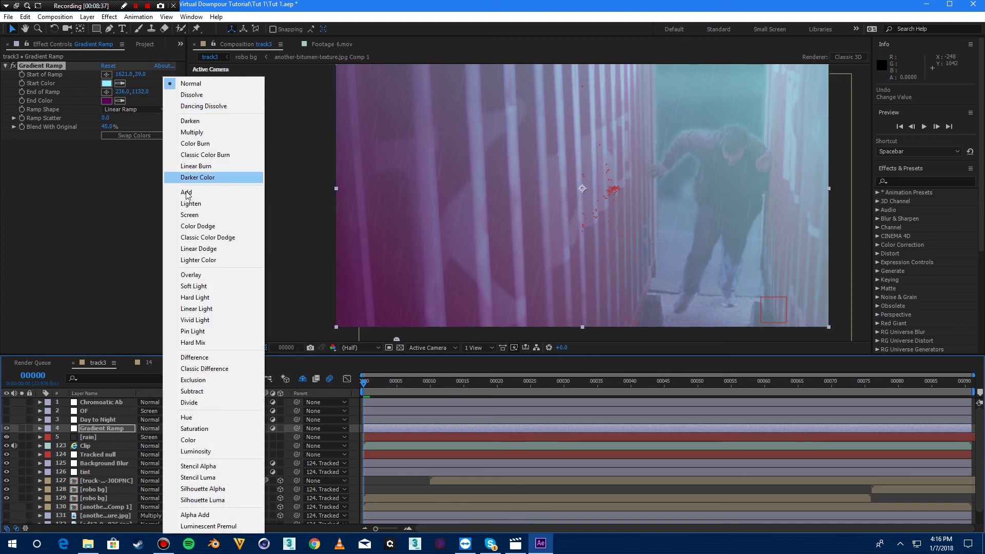
left_click(206, 279)
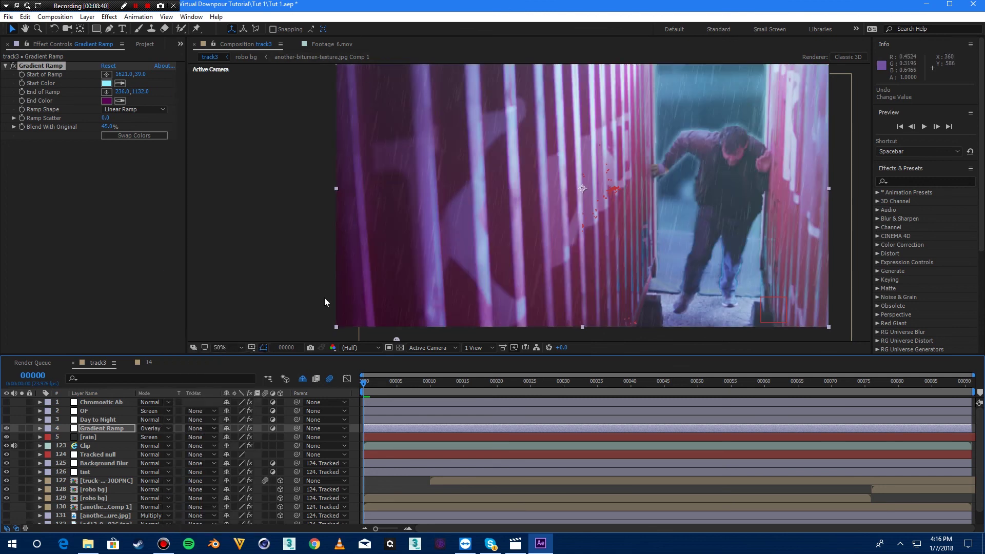
left_click(145, 430)
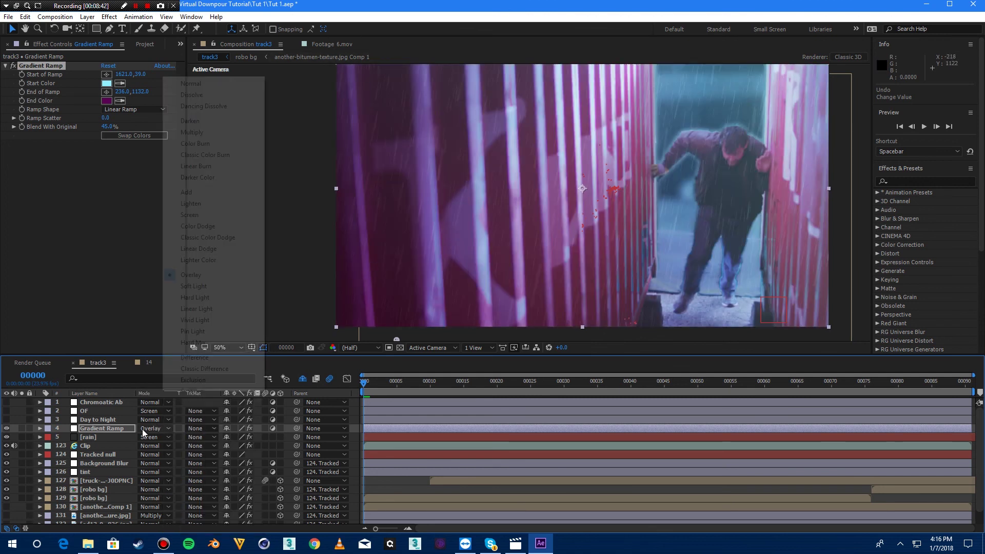